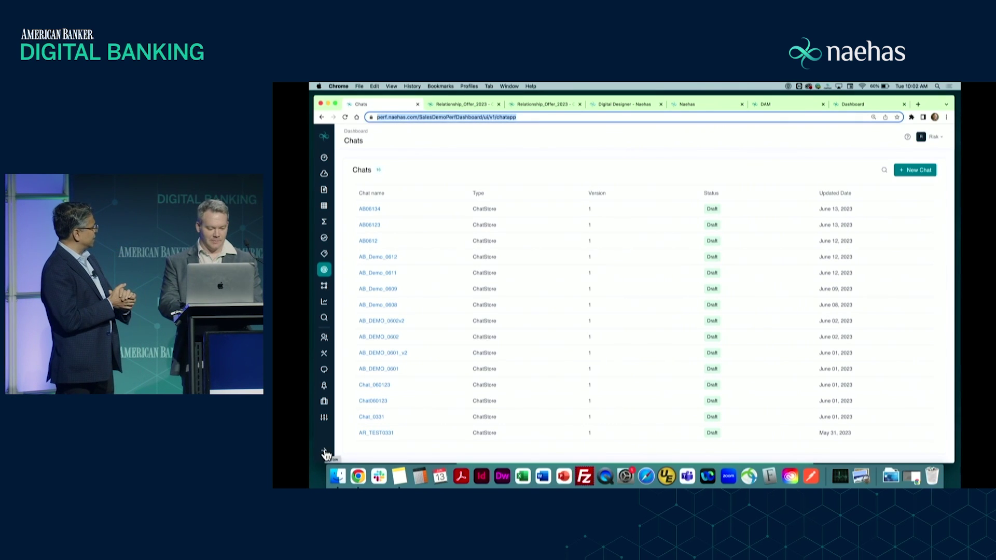
Expand the left sidebar so section names appear beside the chats list.
{"action": "left_click", "coordinate": [326, 454]}
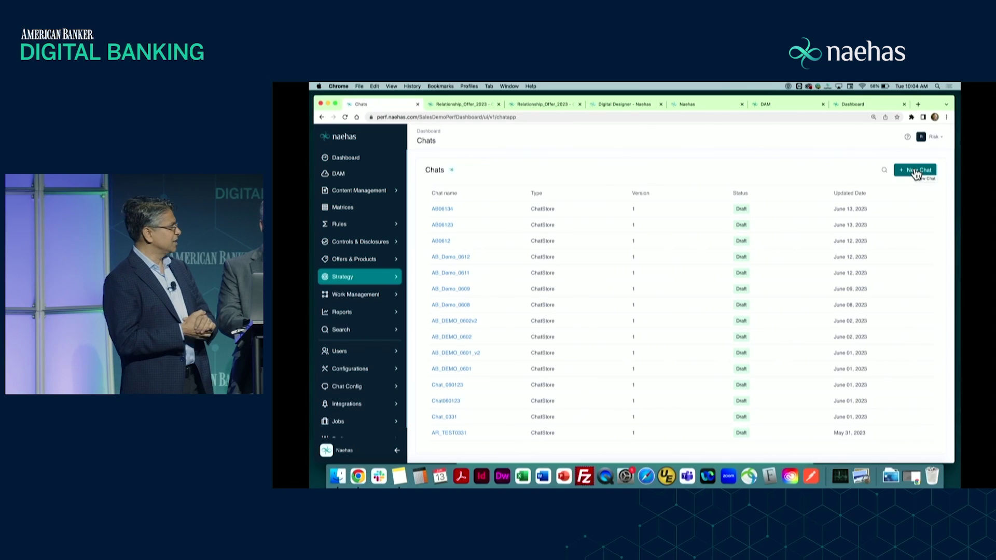
Create chat AB613, request a multi-relationship Earners offer, then go to Relationship_Offer_2023.
{"action": "left_click", "coordinate": [916, 171]}
{"action": "type", "text": "AB613"}
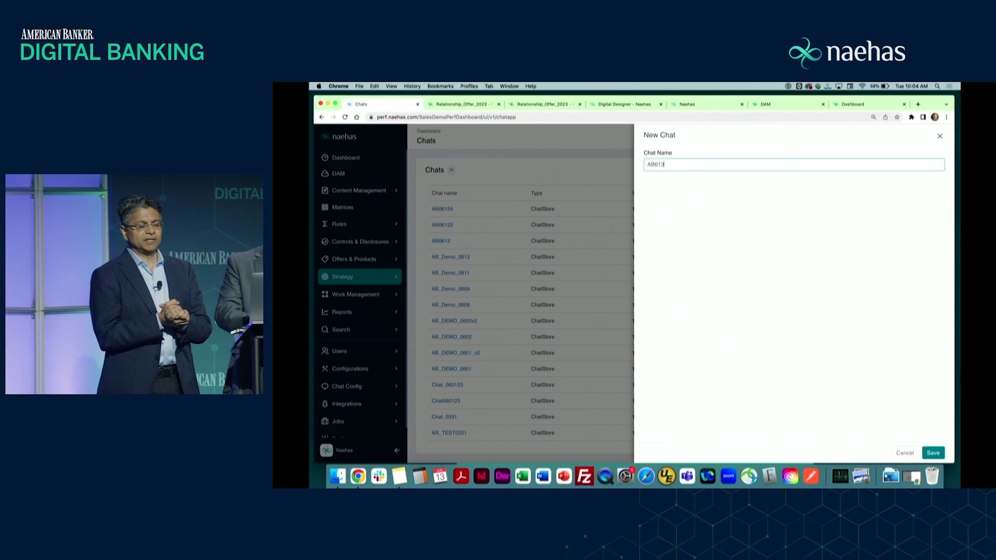
{"action": "left_click", "coordinate": [933, 453]}
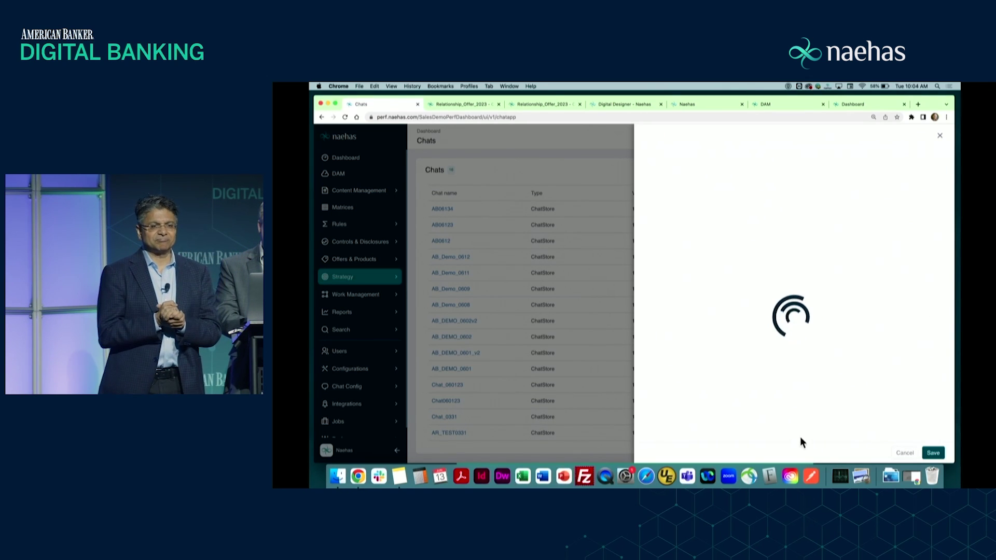
{"action": "left_click", "coordinate": [752, 454]}
{"action": "type", "text": "I want to send a multi-relationship offer for the Earners customer segment"}
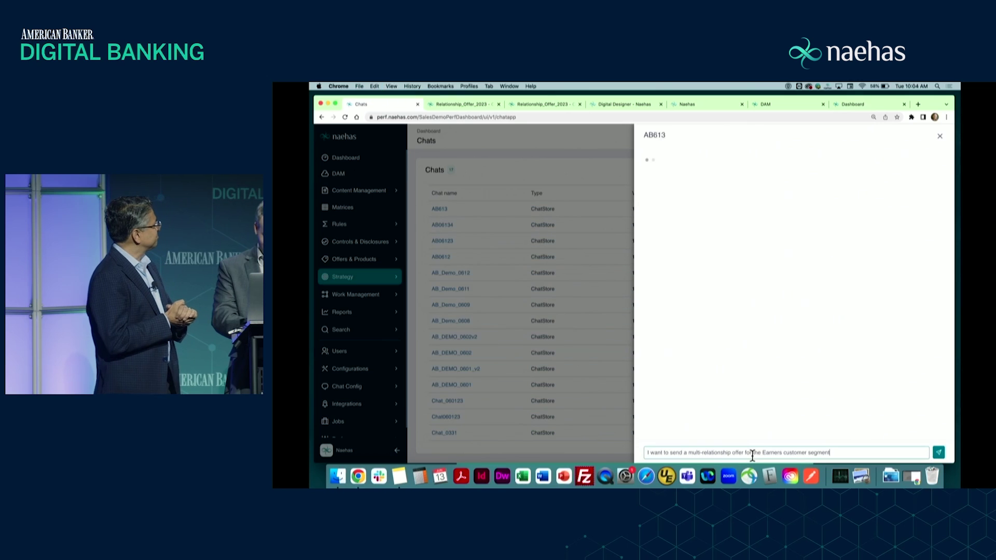
{"action": "key", "text": "Return"}
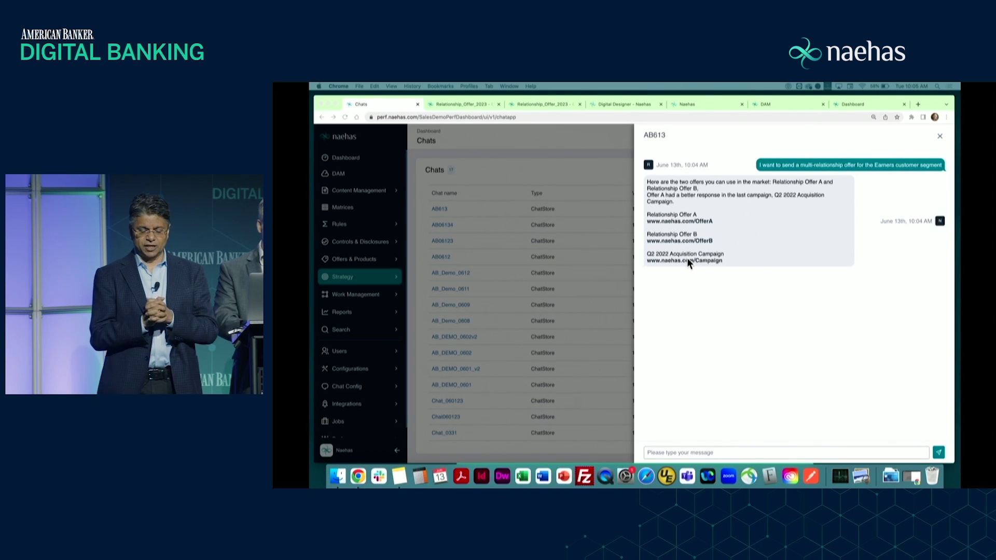
{"action": "left_click", "coordinate": [467, 102]}
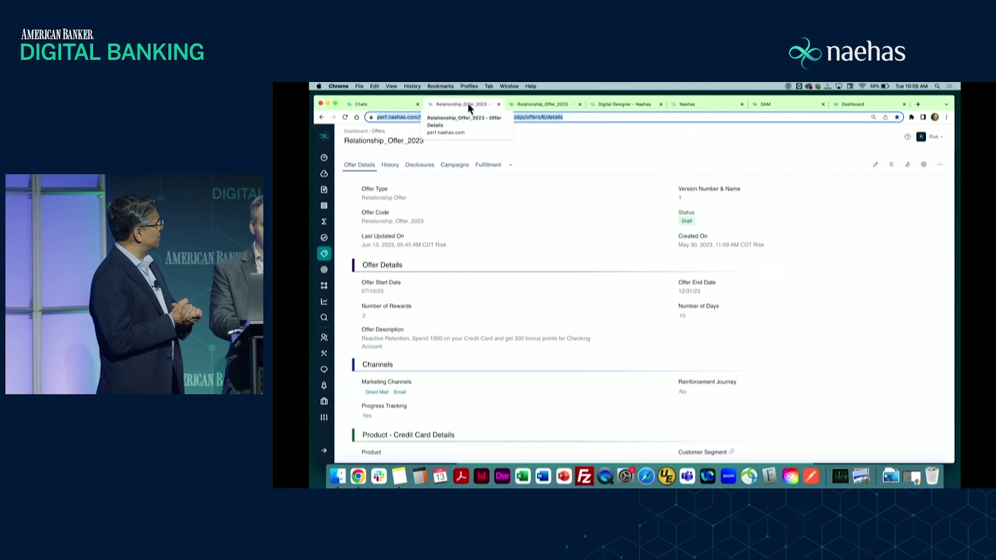
Review the Relationship_Offer_2023 details, noting the credit card Go To APR of 8.99%.
{"action": "left_click", "coordinate": [628, 243]}
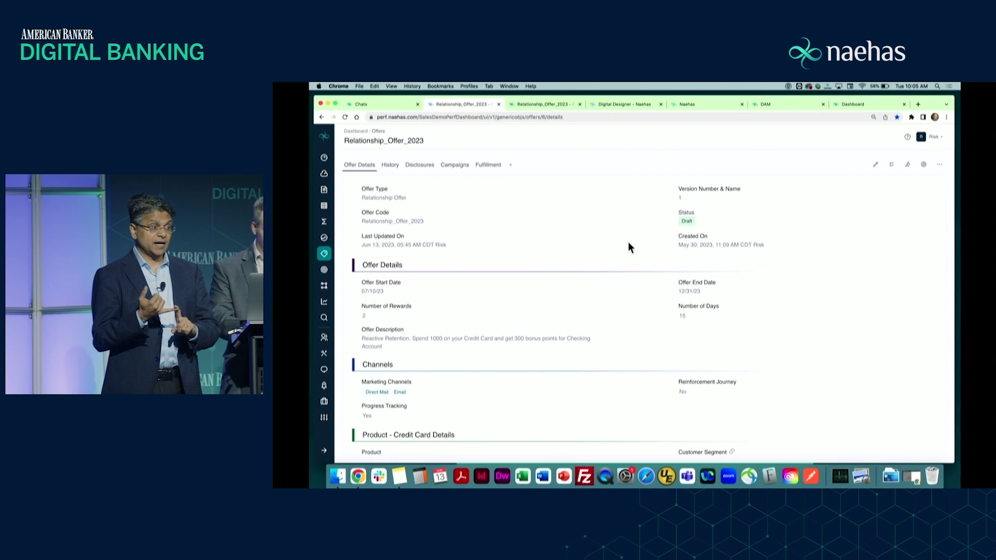
{"action": "scroll", "coordinate": [629, 243], "scroll_direction": "down", "scroll_amount": 1}
{"action": "scroll", "coordinate": [628, 243], "scroll_direction": "down", "scroll_amount": 1}
{"action": "scroll", "coordinate": [629, 244], "scroll_direction": "down", "scroll_amount": 1}
{"action": "scroll", "coordinate": [629, 247], "scroll_direction": "down", "scroll_amount": 1}
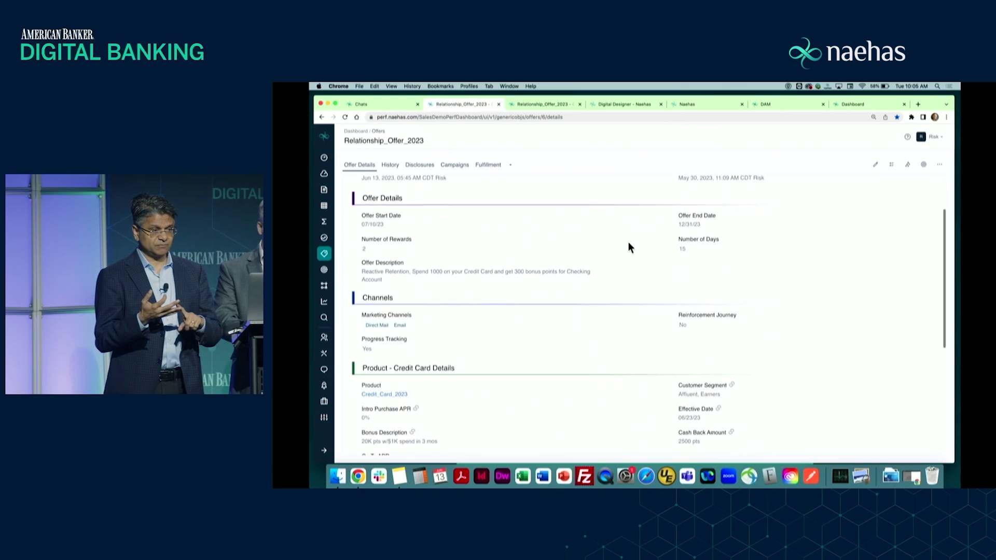
{"action": "scroll", "coordinate": [629, 248], "scroll_direction": "down", "scroll_amount": 1}
{"action": "scroll", "coordinate": [628, 247], "scroll_direction": "down", "scroll_amount": 1}
{"action": "scroll", "coordinate": [628, 248], "scroll_direction": "down", "scroll_amount": 1}
{"action": "scroll", "coordinate": [628, 248], "scroll_direction": "down", "scroll_amount": 1}
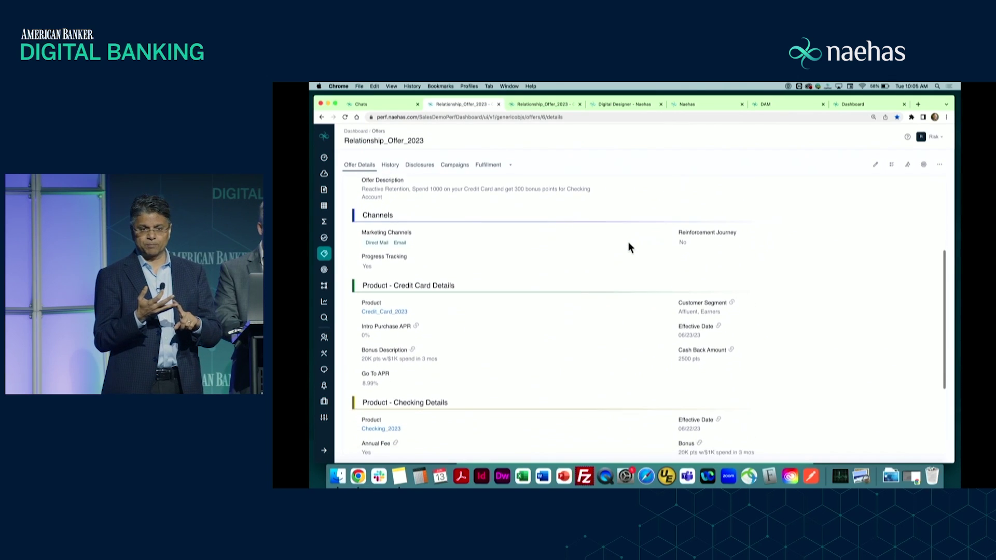
{"action": "scroll", "coordinate": [628, 247], "scroll_direction": "down", "scroll_amount": 1}
{"action": "scroll", "coordinate": [628, 247], "scroll_direction": "down", "scroll_amount": 1}
{"action": "scroll", "coordinate": [629, 248], "scroll_direction": "down", "scroll_amount": 1}
{"action": "scroll", "coordinate": [629, 247], "scroll_direction": "down", "scroll_amount": 1}
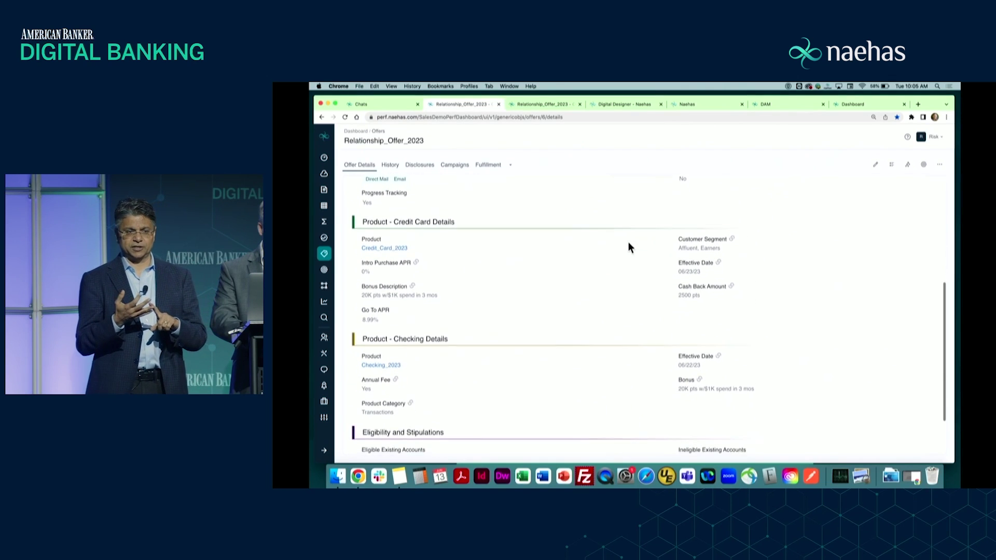
{"action": "scroll", "coordinate": [629, 248], "scroll_direction": "down", "scroll_amount": 1}
{"action": "scroll", "coordinate": [629, 247], "scroll_direction": "down", "scroll_amount": 1}
{"action": "scroll", "coordinate": [629, 247], "scroll_direction": "down", "scroll_amount": 1}
{"action": "scroll", "coordinate": [629, 248], "scroll_direction": "down", "scroll_amount": 1}
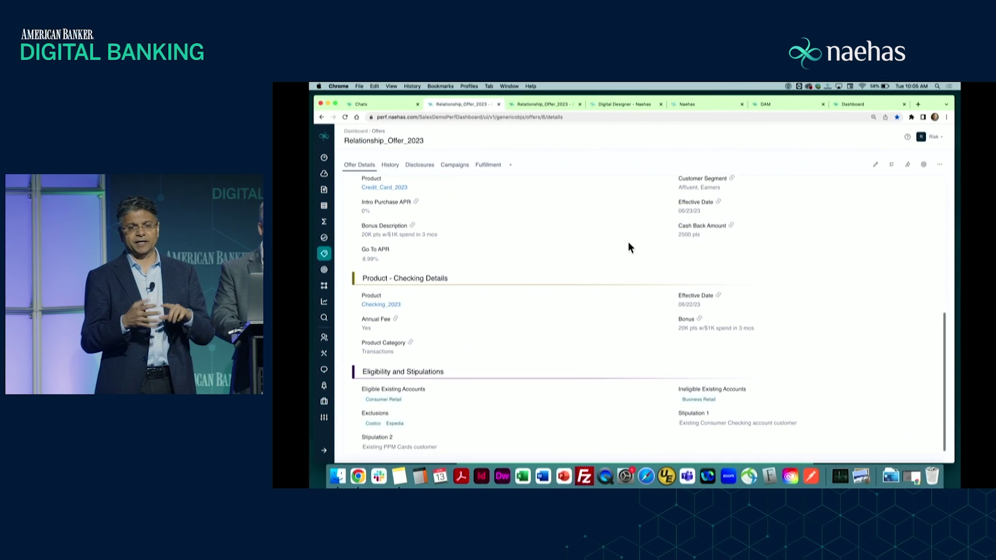
{"action": "scroll", "coordinate": [628, 247], "scroll_direction": "down", "scroll_amount": 1}
{"action": "scroll", "coordinate": [628, 248], "scroll_direction": "down", "scroll_amount": 1}
{"action": "scroll", "coordinate": [628, 248], "scroll_direction": "down", "scroll_amount": 1}
{"action": "scroll", "coordinate": [628, 247], "scroll_direction": "up", "scroll_amount": 1}
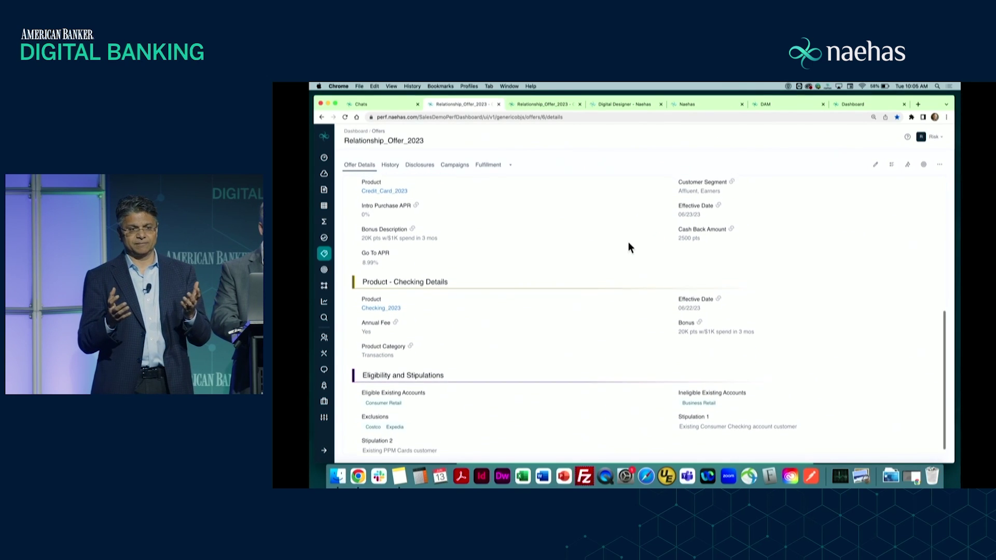
{"action": "scroll", "coordinate": [628, 248], "scroll_direction": "up", "scroll_amount": 2}
{"action": "scroll", "coordinate": [628, 248], "scroll_direction": "up", "scroll_amount": 2}
{"action": "scroll", "coordinate": [628, 248], "scroll_direction": "up", "scroll_amount": 2}
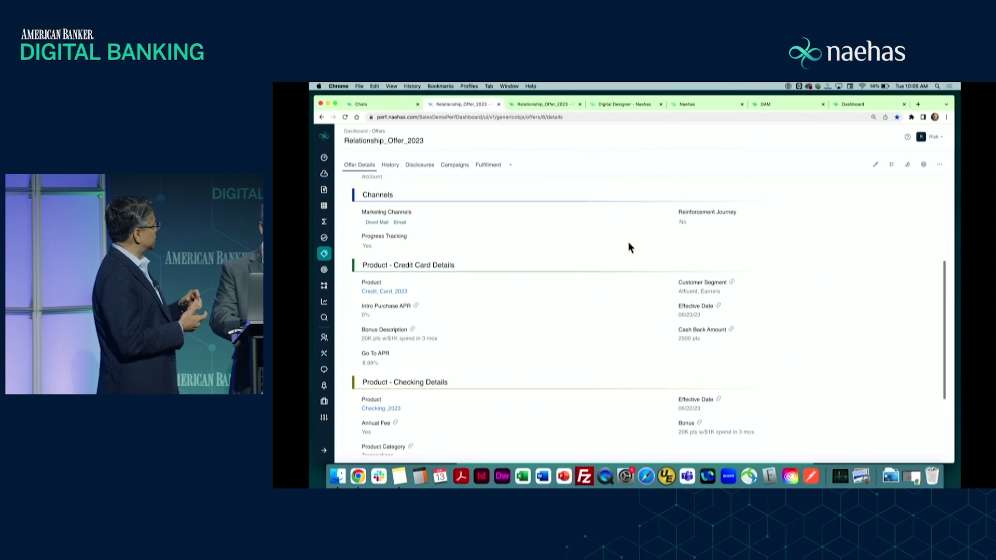
{"action": "scroll", "coordinate": [628, 247], "scroll_direction": "up", "scroll_amount": 2}
{"action": "scroll", "coordinate": [628, 248], "scroll_direction": "up", "scroll_amount": 1}
{"action": "scroll", "coordinate": [628, 247], "scroll_direction": "up", "scroll_amount": 1}
{"action": "scroll", "coordinate": [629, 248], "scroll_direction": "up", "scroll_amount": 1}
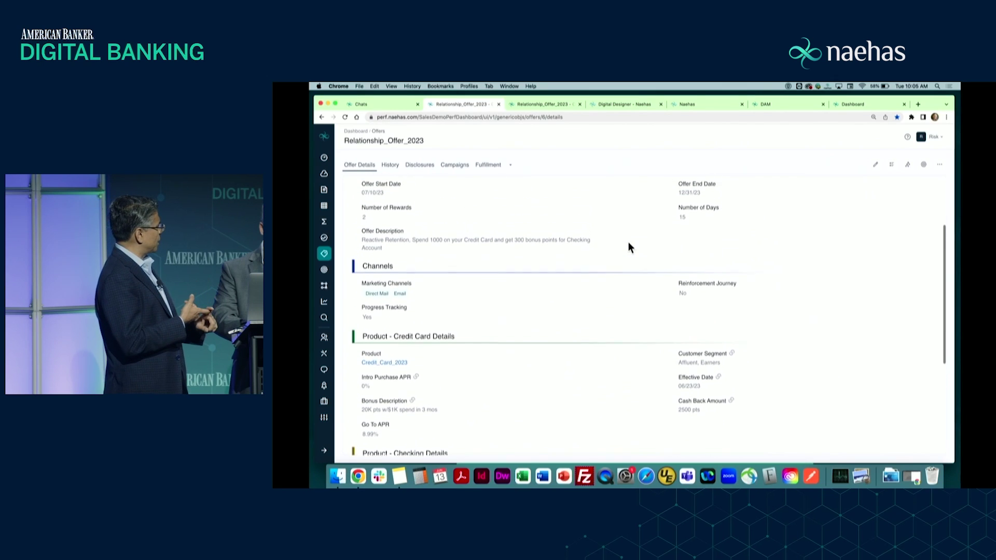
{"action": "scroll", "coordinate": [628, 248], "scroll_direction": "up", "scroll_amount": 1}
{"action": "scroll", "coordinate": [628, 248], "scroll_direction": "up", "scroll_amount": 1}
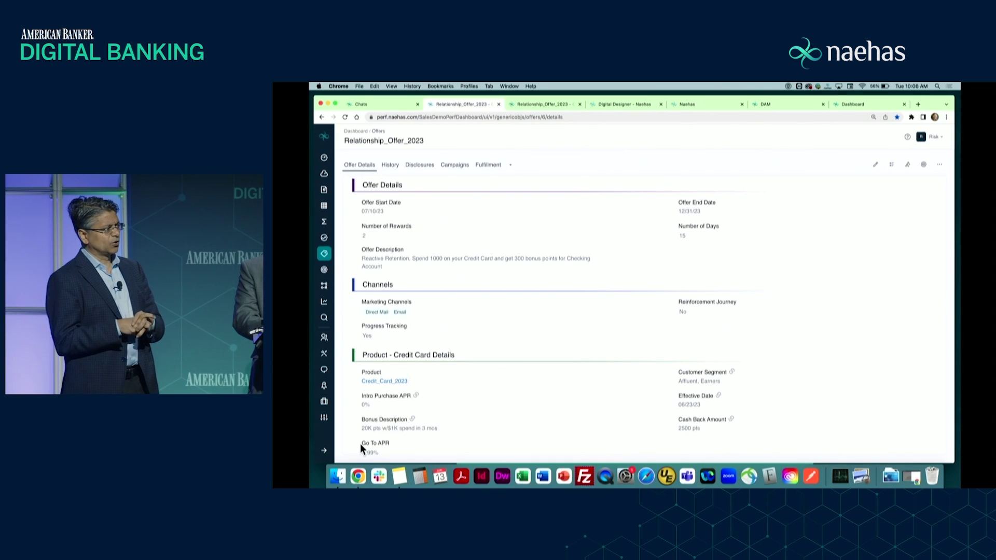
{"action": "left_click", "coordinate": [401, 443]}
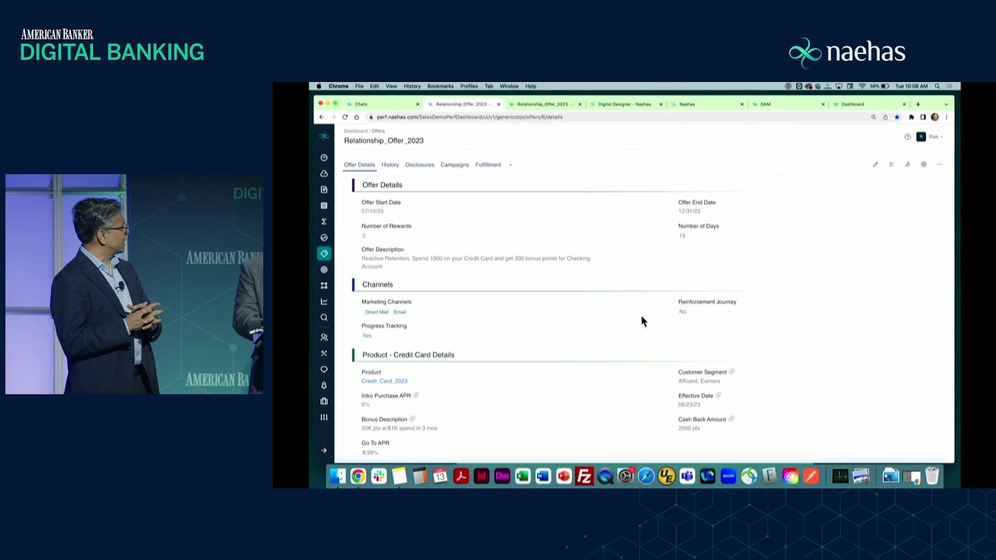
Edit Relationship_Offer_2023 so the credit card Go To APR is 9.99%.
{"action": "left_click", "coordinate": [871, 165]}
{"action": "scroll", "coordinate": [521, 307], "scroll_direction": "down", "scroll_amount": 3}
{"action": "left_click", "coordinate": [442, 369]}
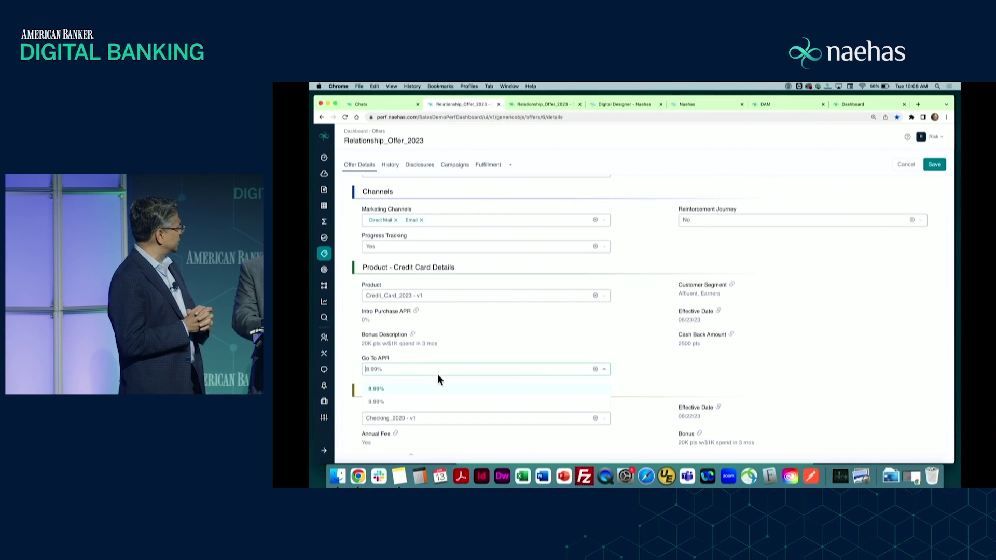
{"action": "left_click", "coordinate": [429, 405]}
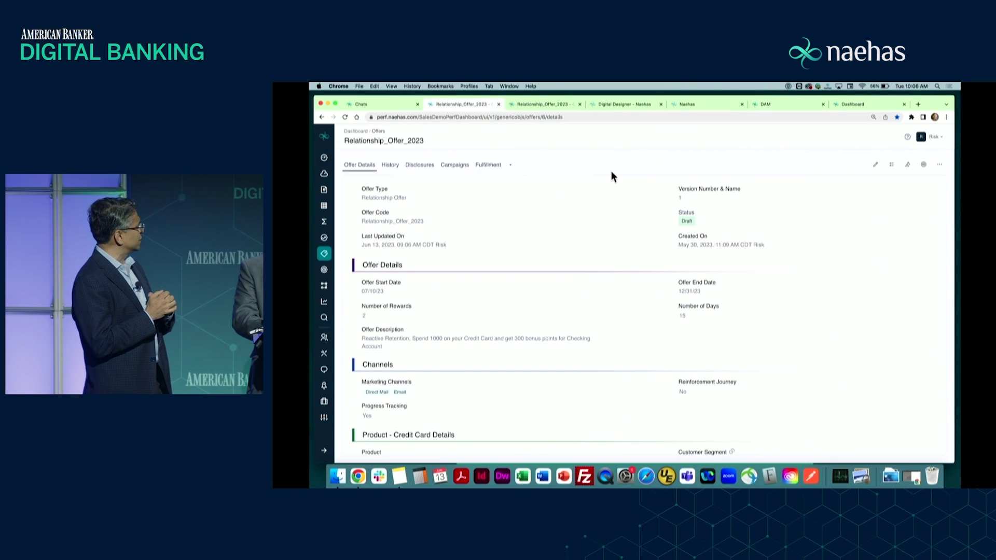
Look through the offer's Disclosures and History tabs, then return to Offer Details.
{"action": "left_click", "coordinate": [420, 165]}
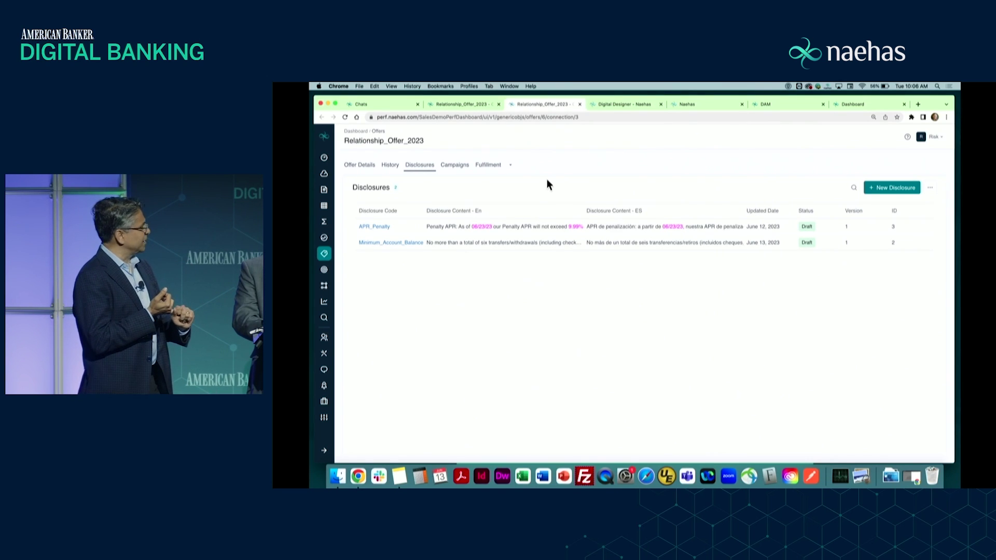
{"action": "left_click", "coordinate": [390, 164]}
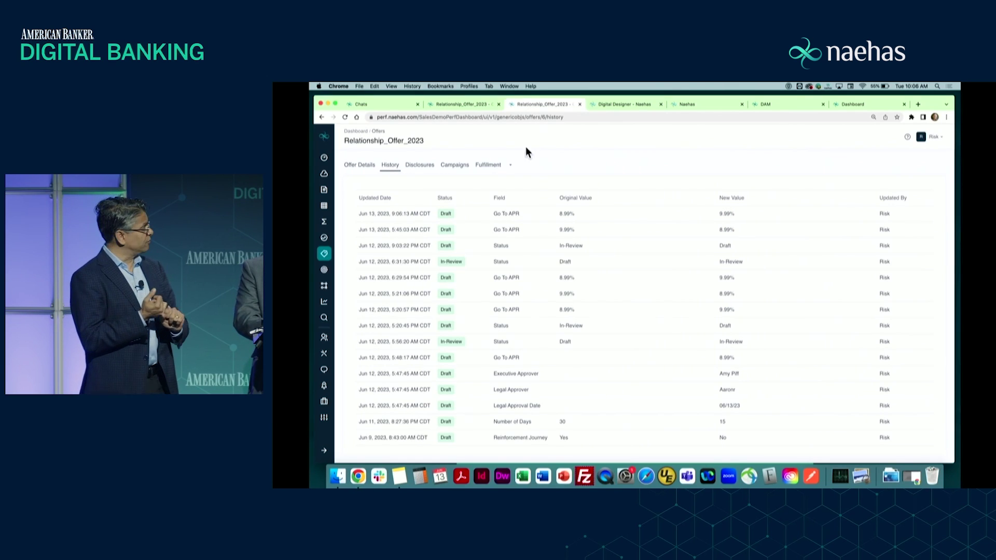
{"action": "left_click", "coordinate": [467, 107]}
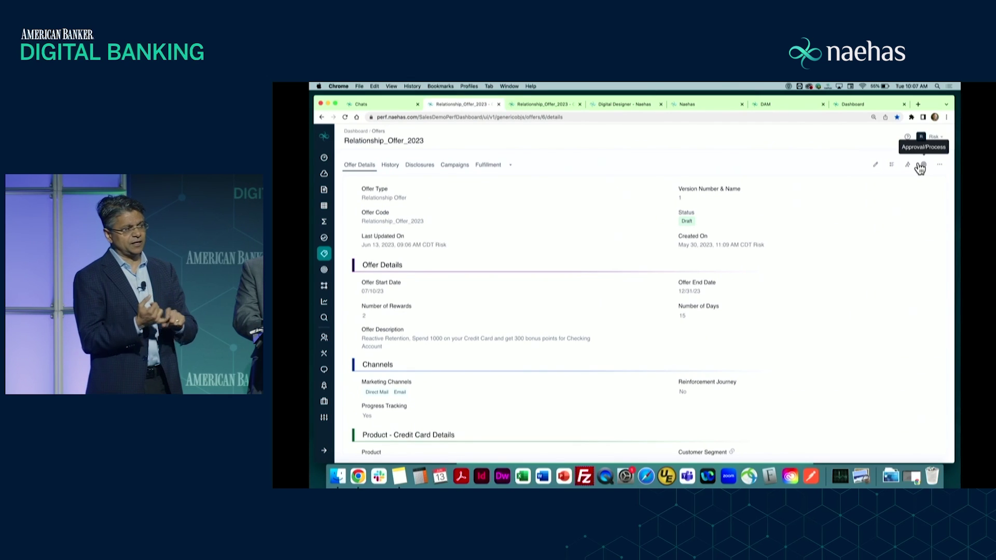
Try In-Review status, cancel it, and view the offer's approvers and approval process.
{"action": "left_click", "coordinate": [891, 166]}
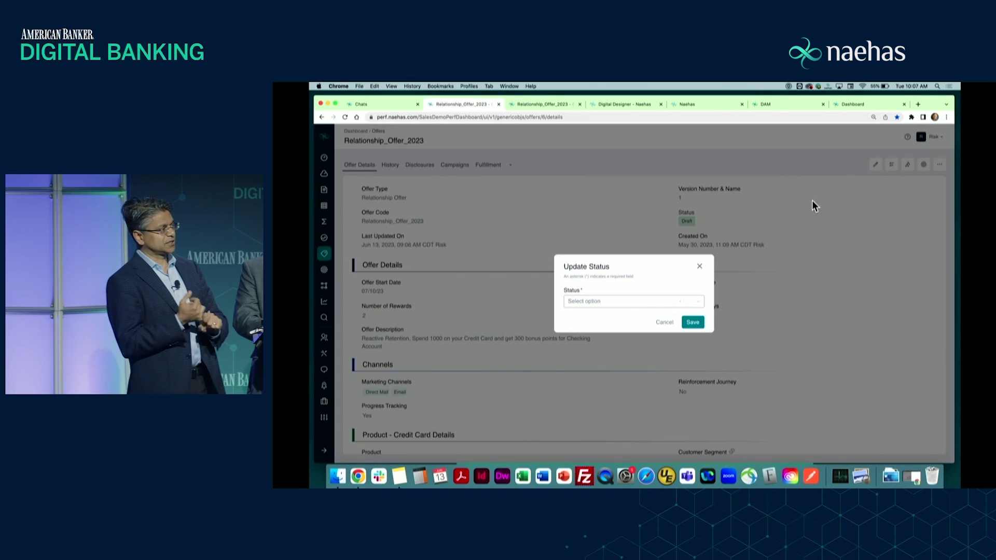
{"action": "left_click", "coordinate": [617, 300]}
{"action": "left_click", "coordinate": [612, 327]}
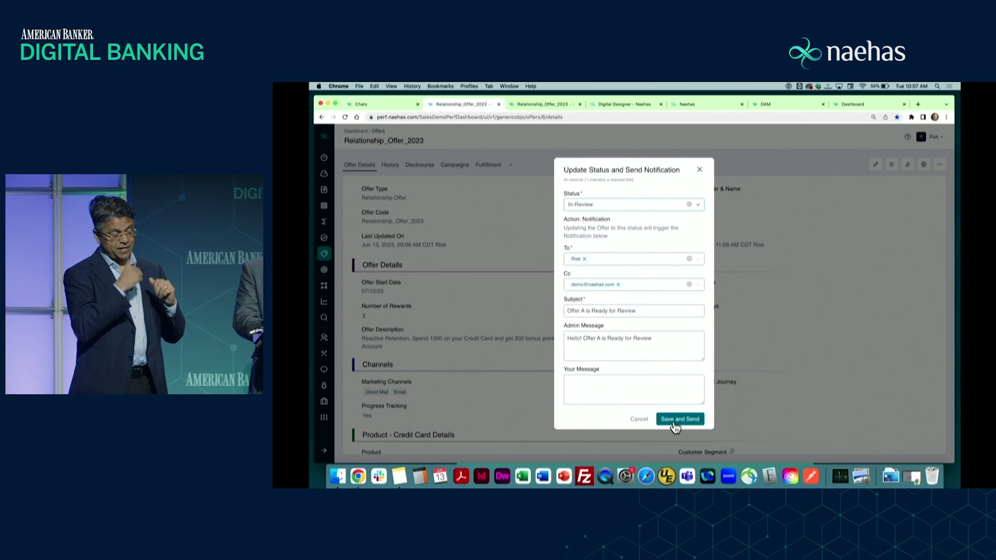
{"action": "left_click", "coordinate": [637, 419]}
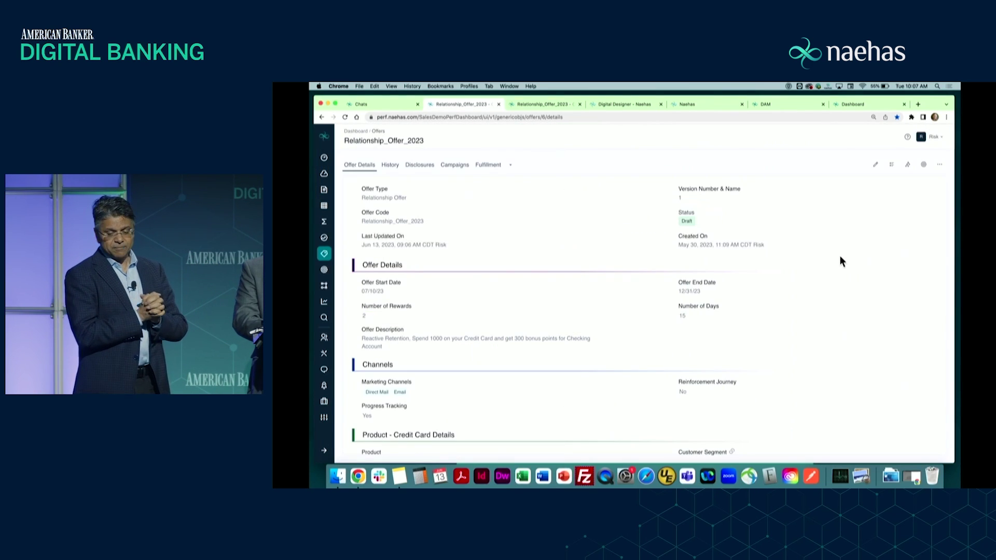
{"action": "left_click", "coordinate": [921, 172]}
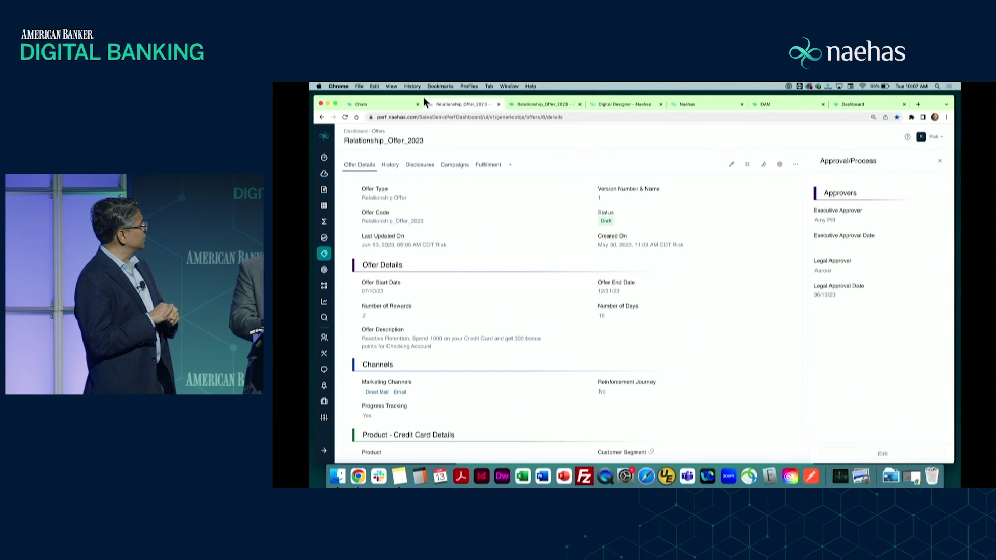
{"action": "left_click", "coordinate": [399, 103]}
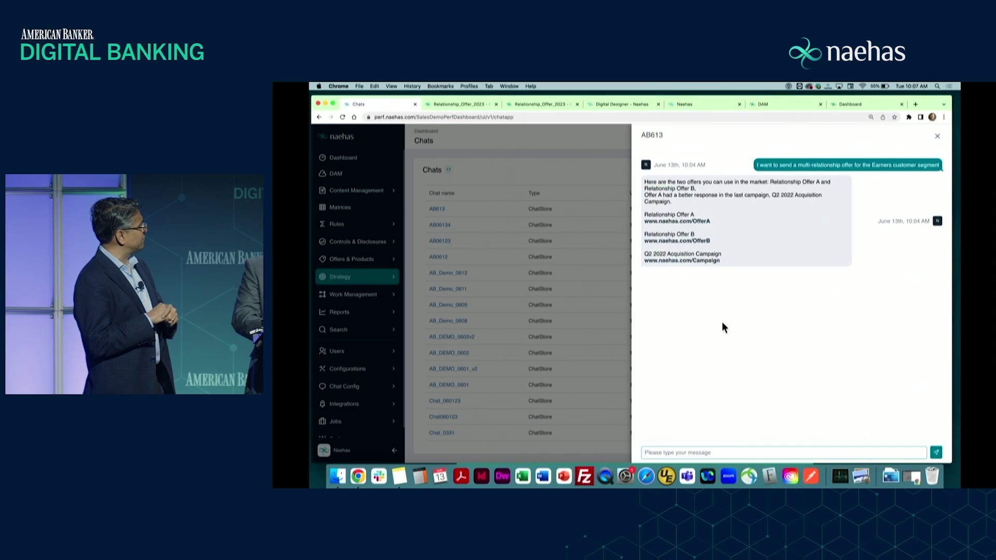
{"action": "type", "text": "Offer A. Can you please show me creative for email?"}
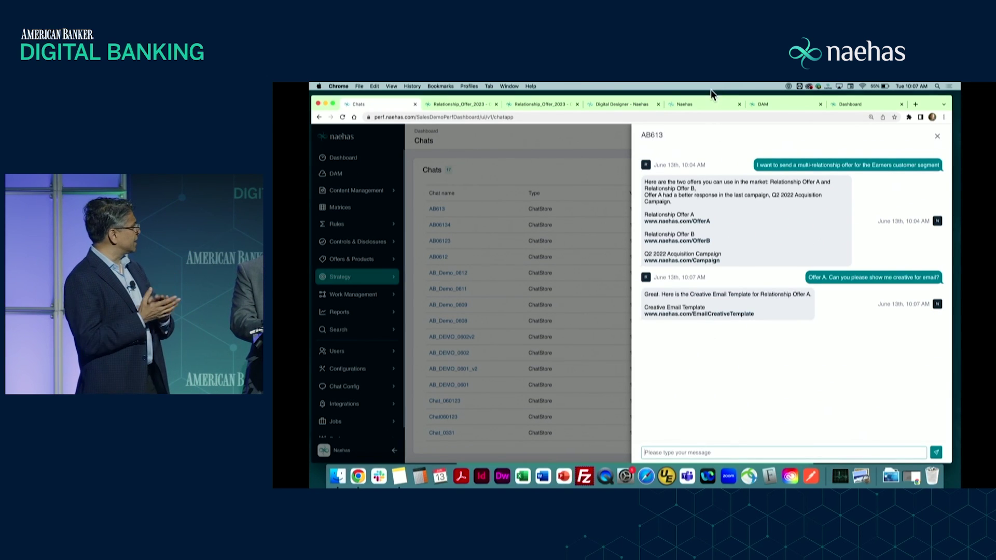
Open Offer A's Creative Email Template in the Digital Designer.
{"action": "left_click", "coordinate": [621, 102]}
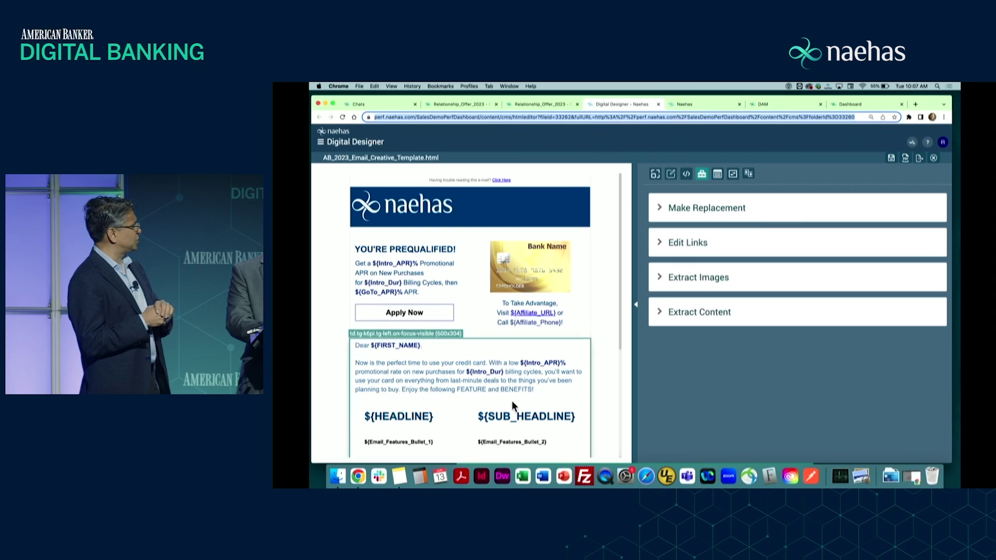
Swap the email's gold card image for CC_Blue.png, found by searching assets for 'blue'.
{"action": "left_click", "coordinate": [541, 281]}
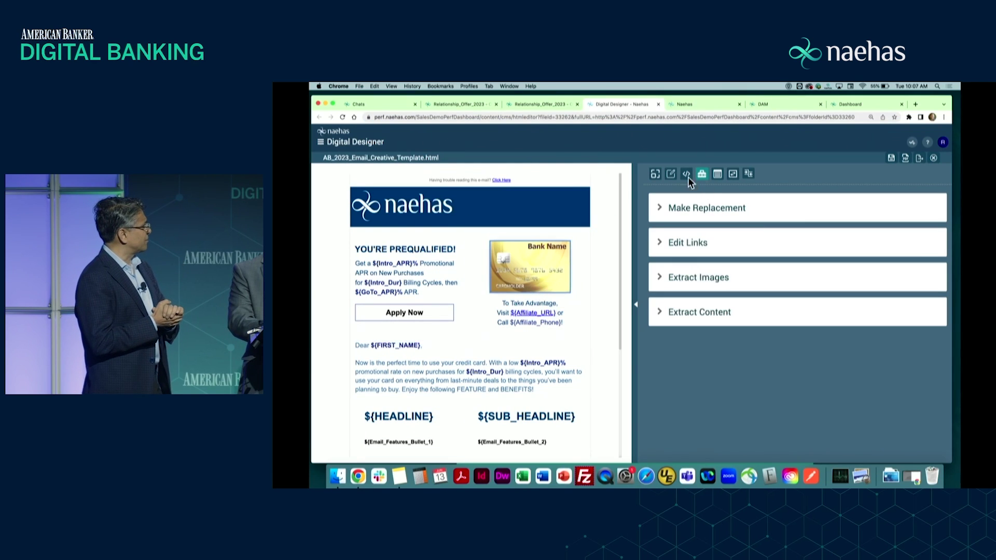
{"action": "left_click", "coordinate": [672, 178]}
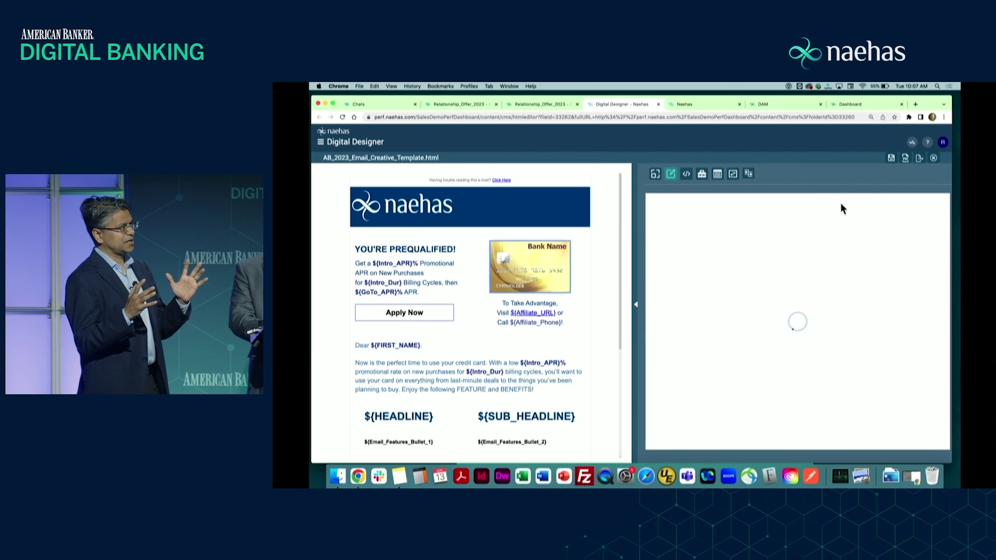
{"action": "left_click", "coordinate": [868, 208]}
{"action": "type", "text": "blue"}
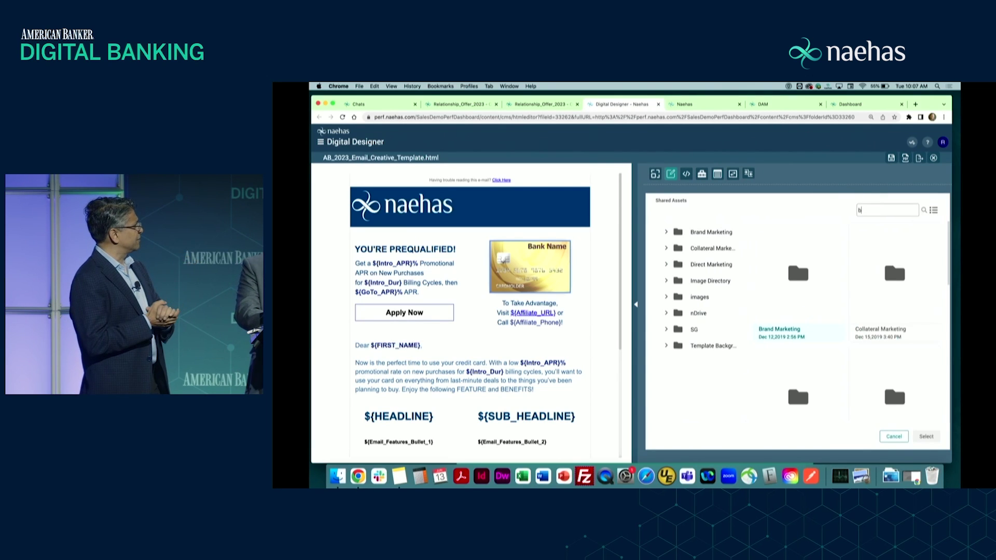
{"action": "key", "text": "Return"}
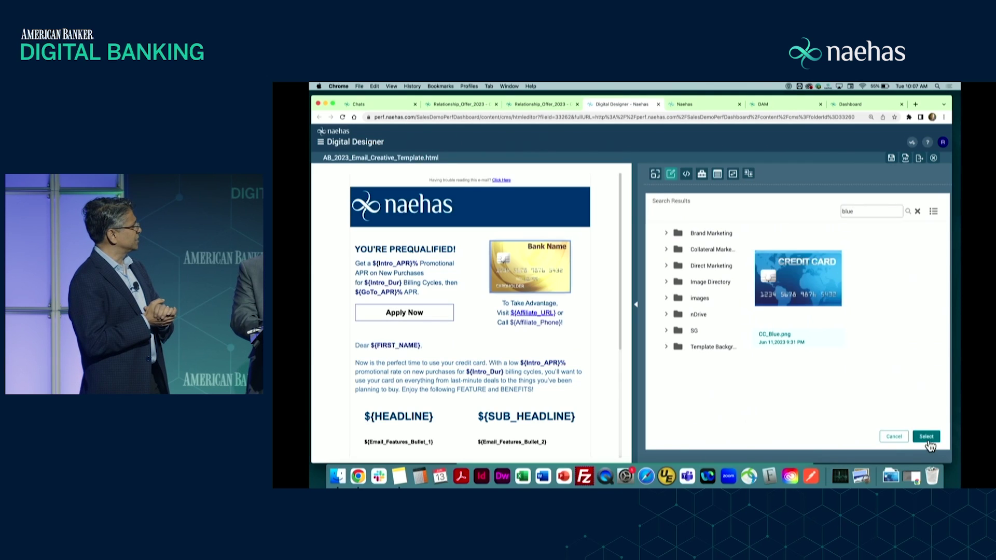
{"action": "left_click", "coordinate": [927, 437]}
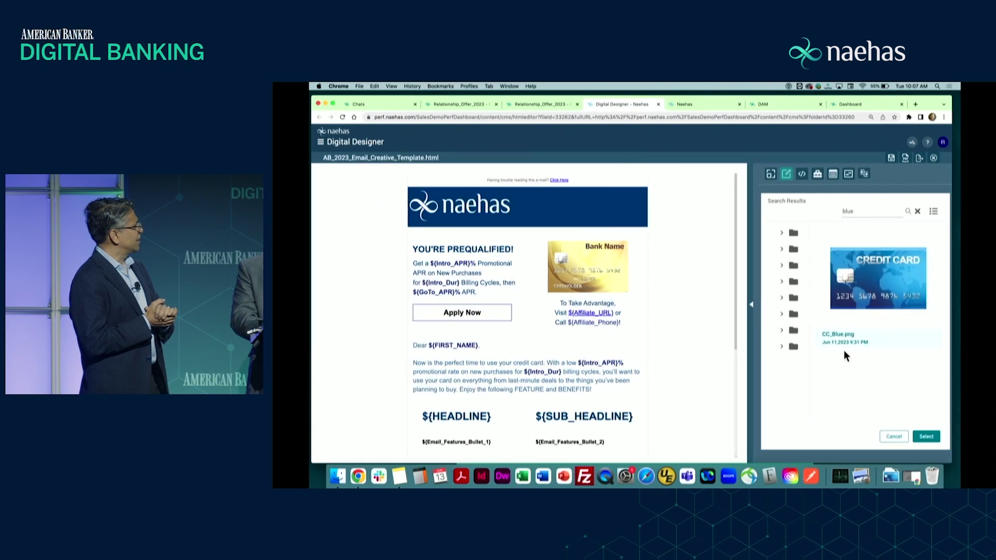
{"action": "double_click", "coordinate": [844, 348]}
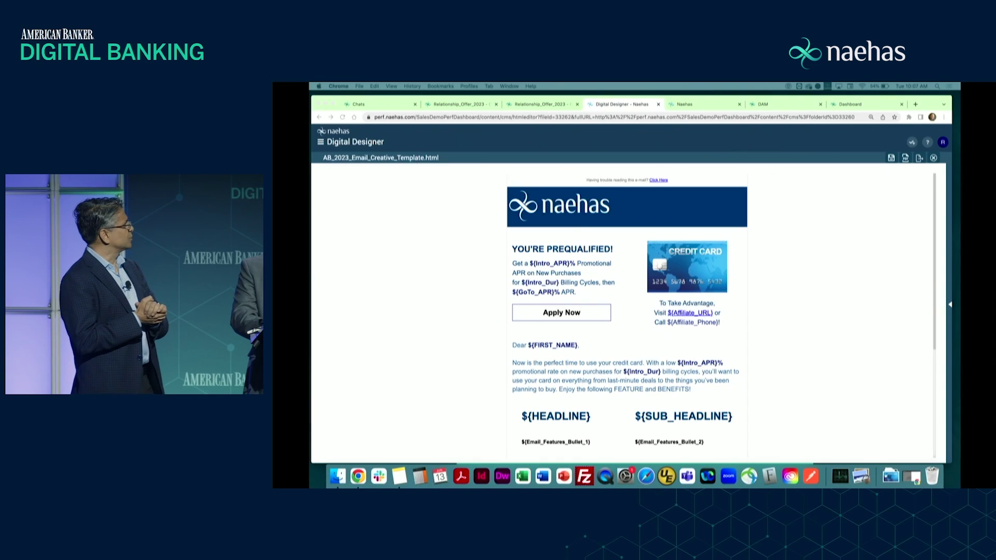
{"action": "left_click", "coordinate": [379, 106]}
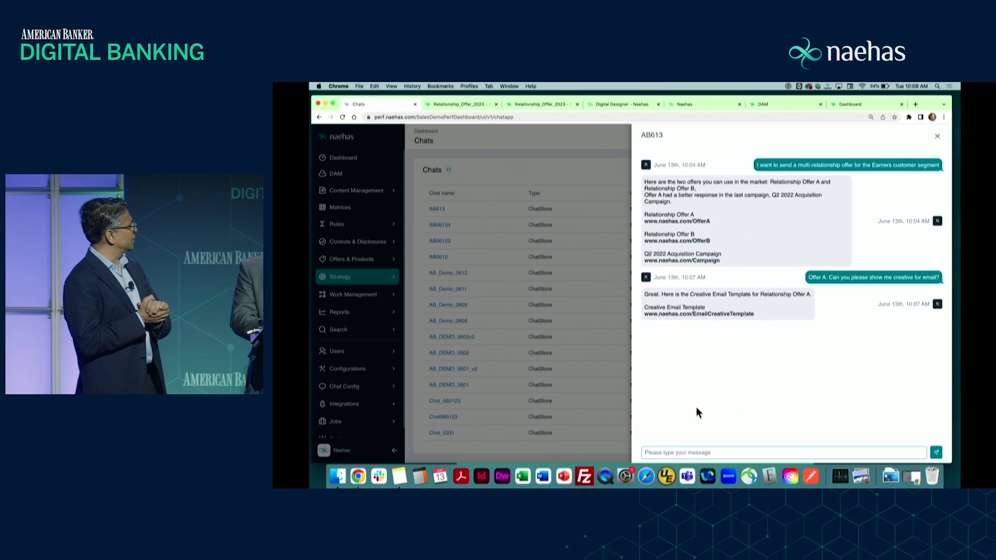
{"action": "type", "text": "Please initiate the creative approval process for Offer A using the email template."}
Ask the assistant to initiate Offer A's creative approval and open the email's compliance review.
{"action": "key", "text": "Return"}
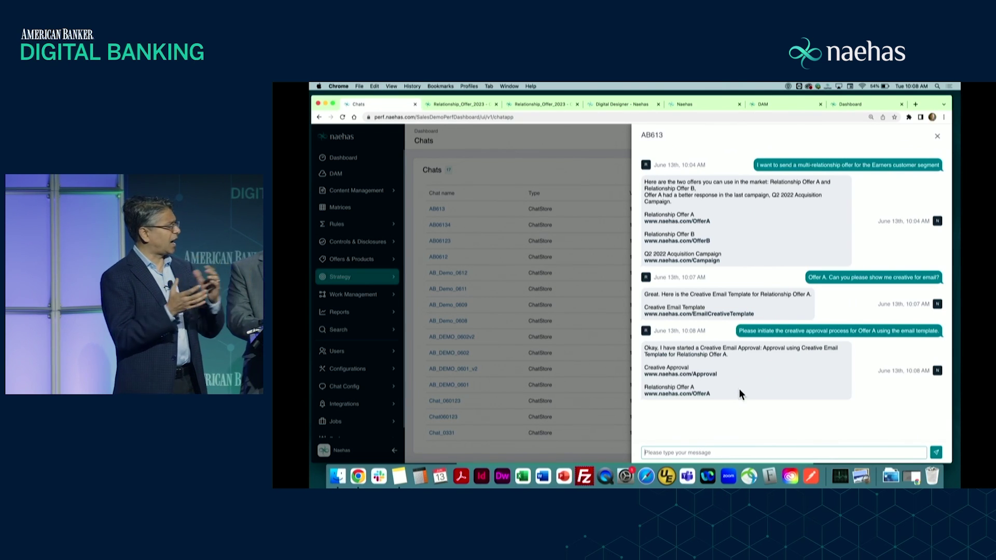
{"action": "left_click", "coordinate": [709, 104]}
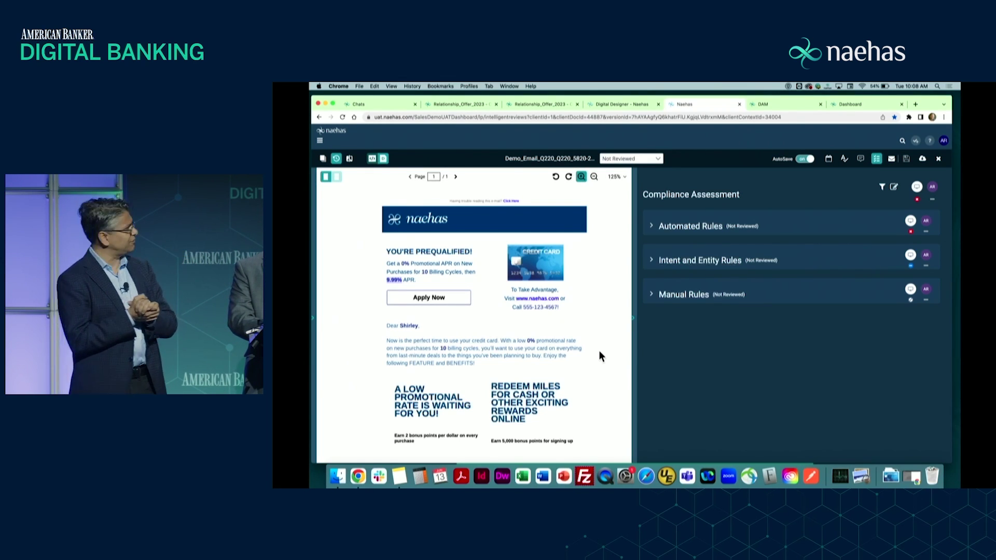
Expand the Automated Rules results, then bring up the OMSMVP01 Tracking and Fulfillment report.
{"action": "left_click", "coordinate": [652, 227]}
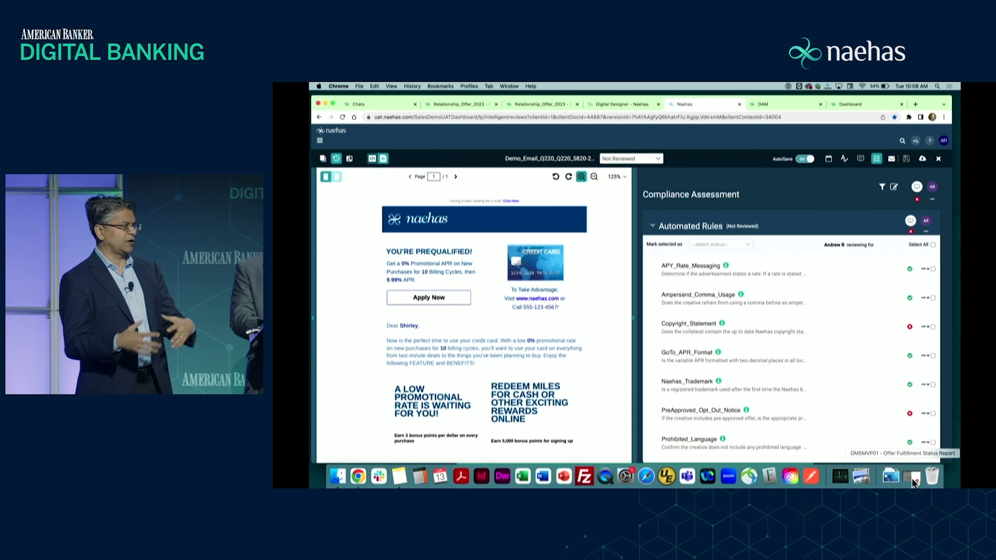
{"action": "left_click", "coordinate": [913, 477]}
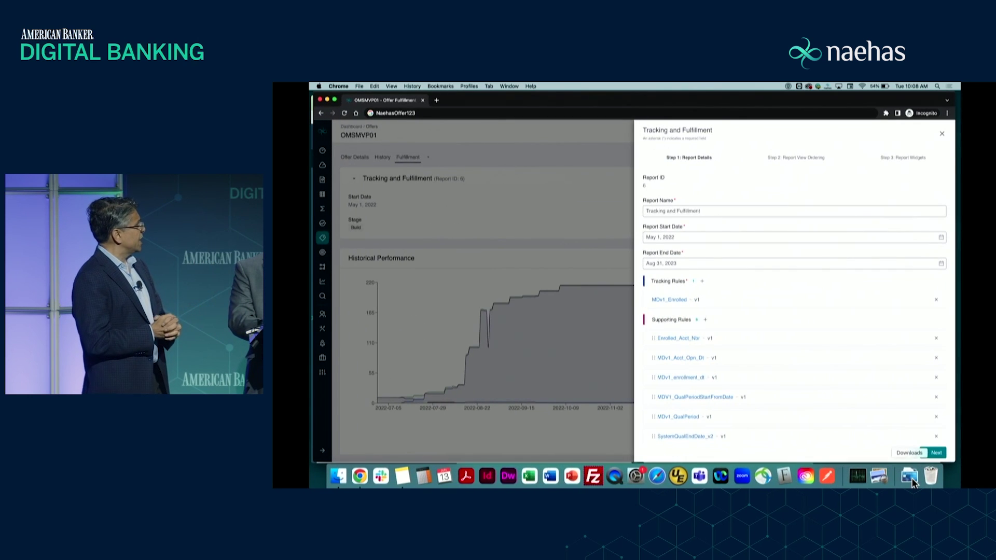